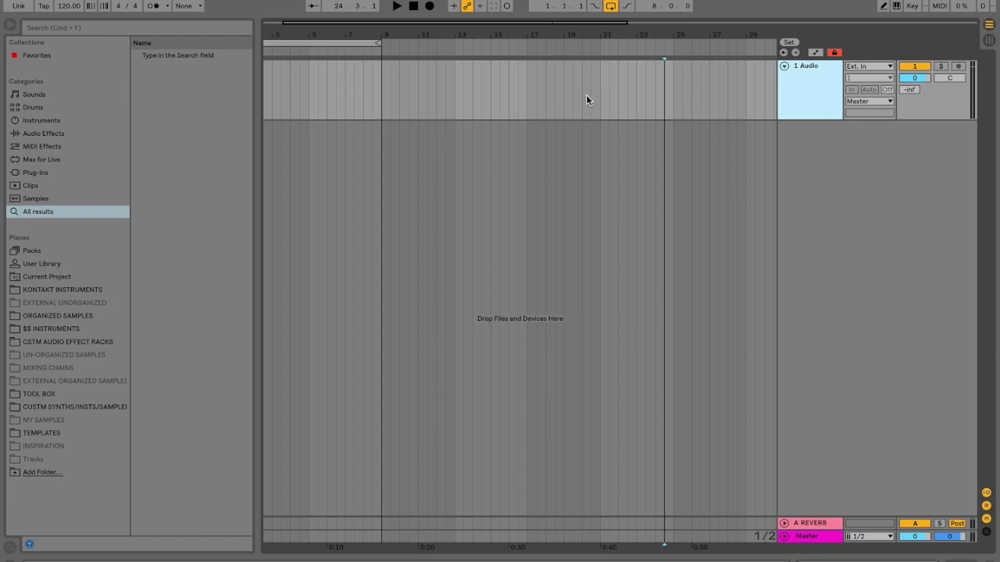
- Create a new MIDI track and load the Operator instrument onto it
{"action": "key", "text": "super+shift+t"}
{"action": "key", "text": "super+f"}
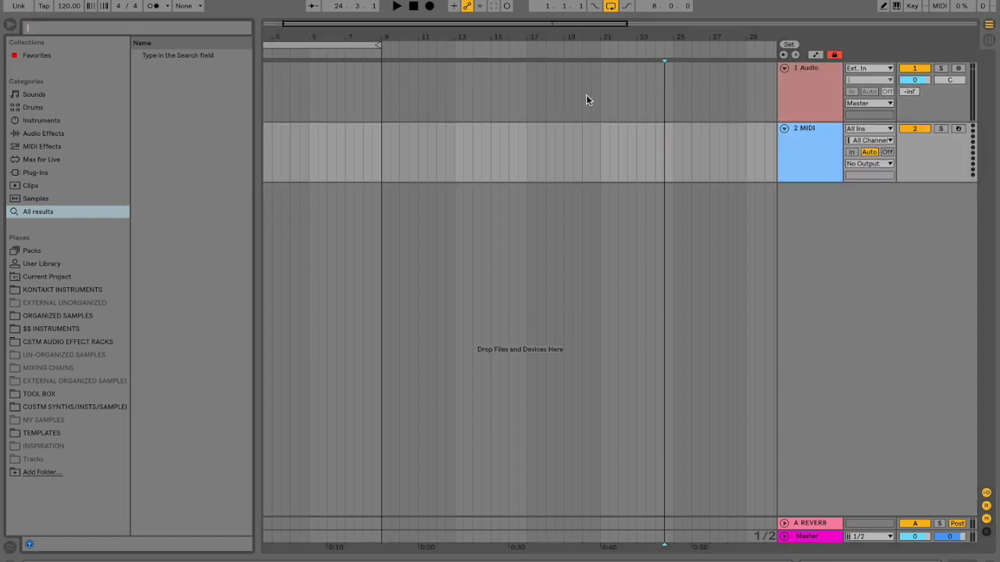
{"action": "type", "text": "op"}
{"action": "key", "text": "Down"}
{"action": "key", "text": "Return"}
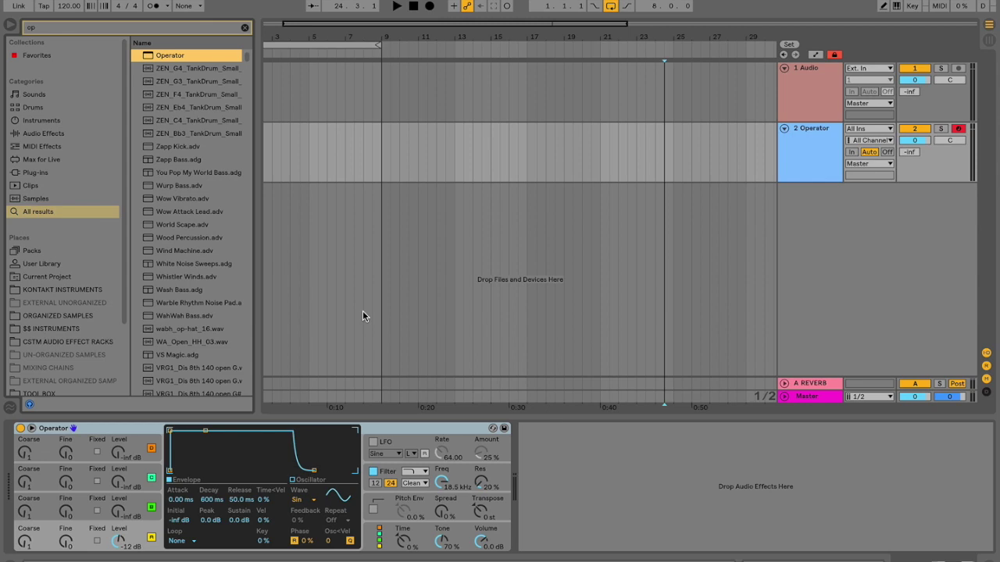
- Add a Spectrum device after Operator on the MIDI track
{"action": "key", "text": "ctrl+f"}
{"action": "type", "text": "sp"}
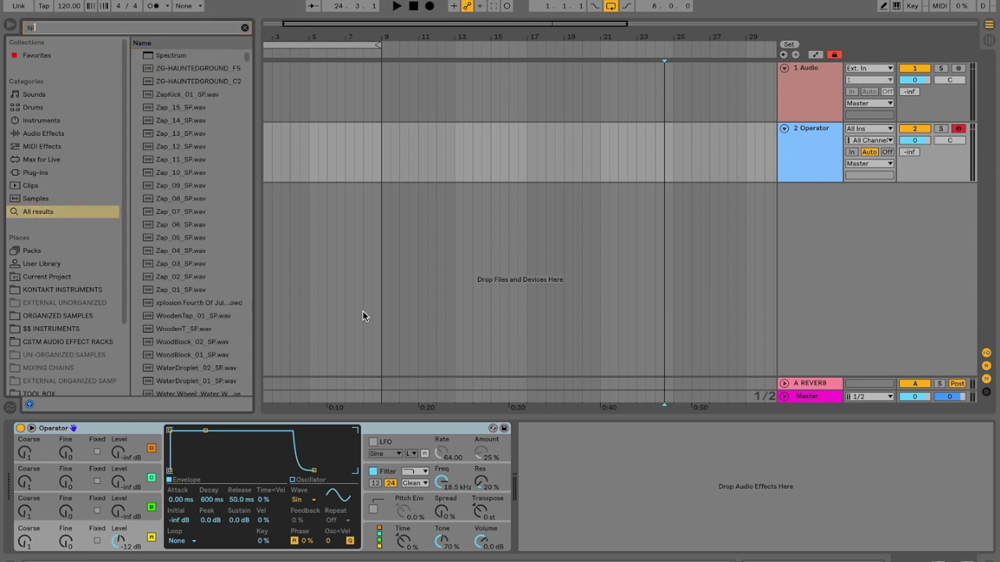
{"action": "key", "text": "Down"}
{"action": "key", "text": "Return"}
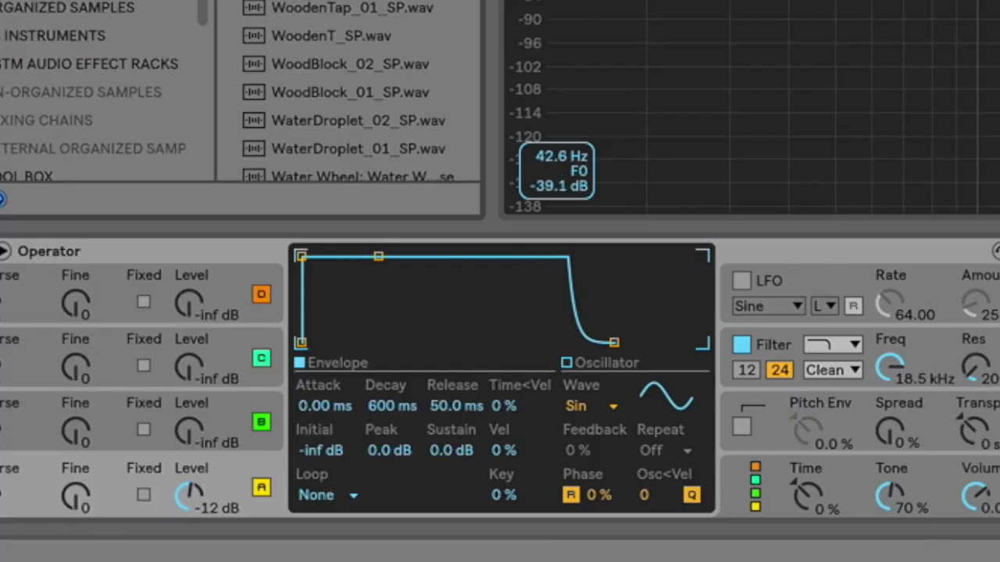
- Set the waveform of Operator's oscillator A to Square 16
{"action": "left_click", "coordinate": [307, 500]}
{"action": "left_click", "coordinate": [598, 405]}
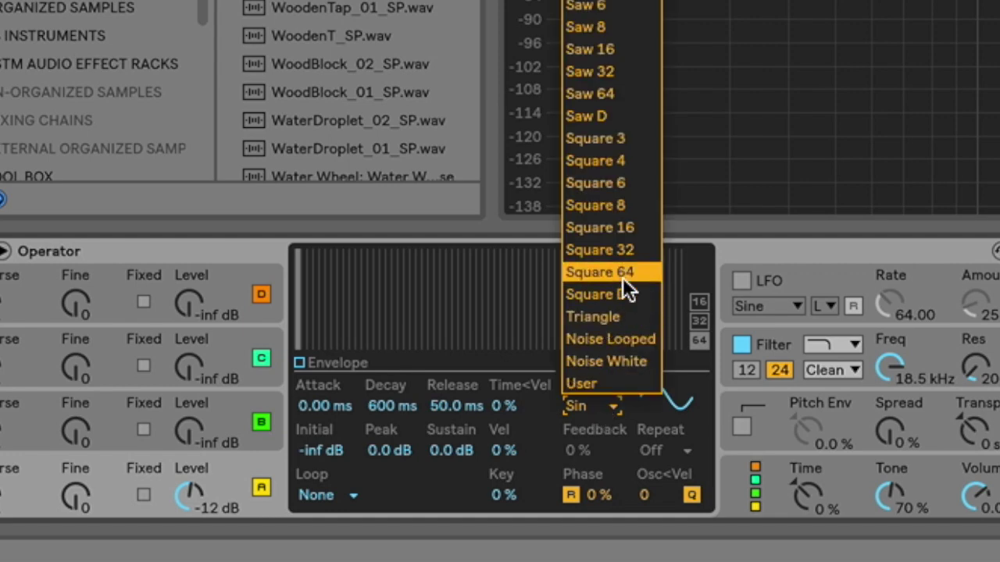
{"action": "left_click", "coordinate": [609, 226]}
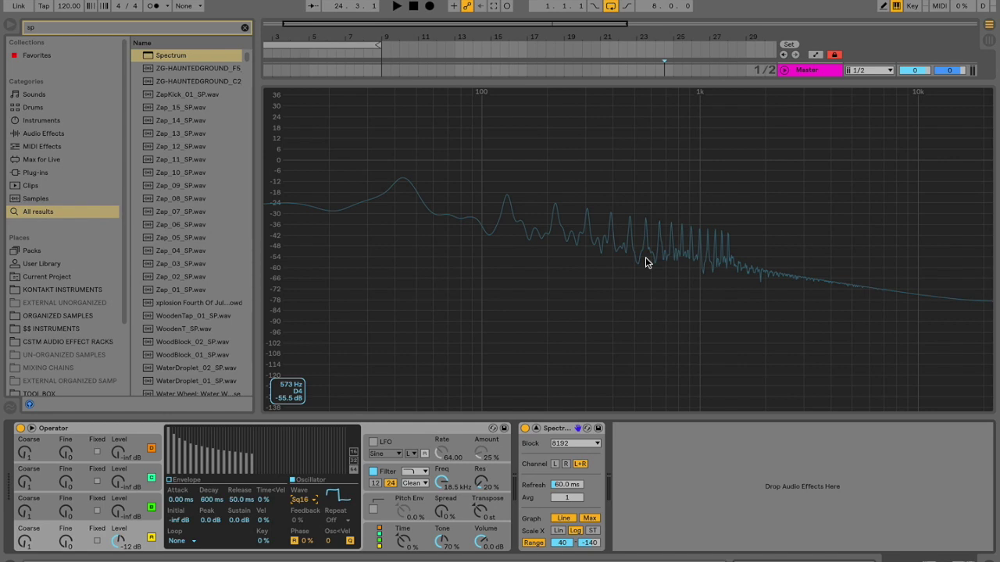
- Collapse the enlarged Spectrum display and create an empty four-bar MIDI clip at the start of the Operator track
{"action": "left_click", "coordinate": [536, 429]}
{"action": "scroll", "coordinate": [378, 136], "scroll_direction": "left", "scroll_amount": 2}
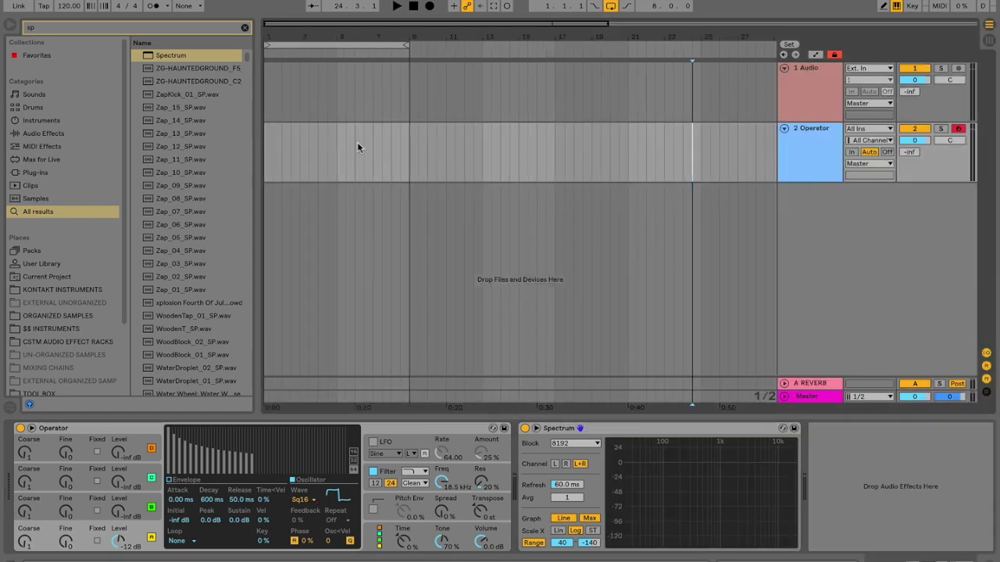
{"action": "left_click_drag", "start_coordinate": [336, 144], "coordinate": [259, 150]}
{"action": "key", "text": "ctrl+shift+m"}
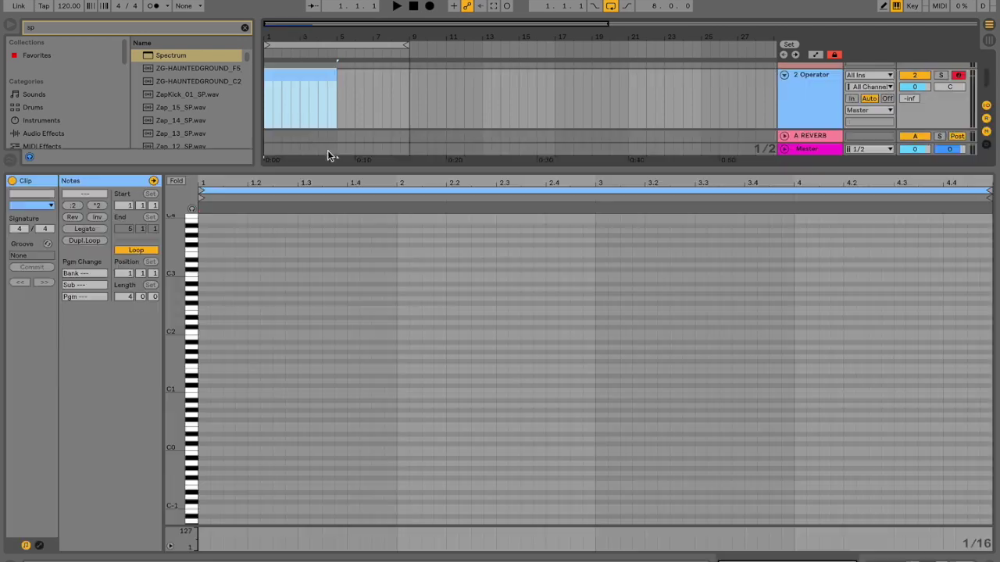
- Enter an F#1 note spanning the whole four-bar clip and play it back through Spectrum
{"action": "double_click", "coordinate": [202, 303]}
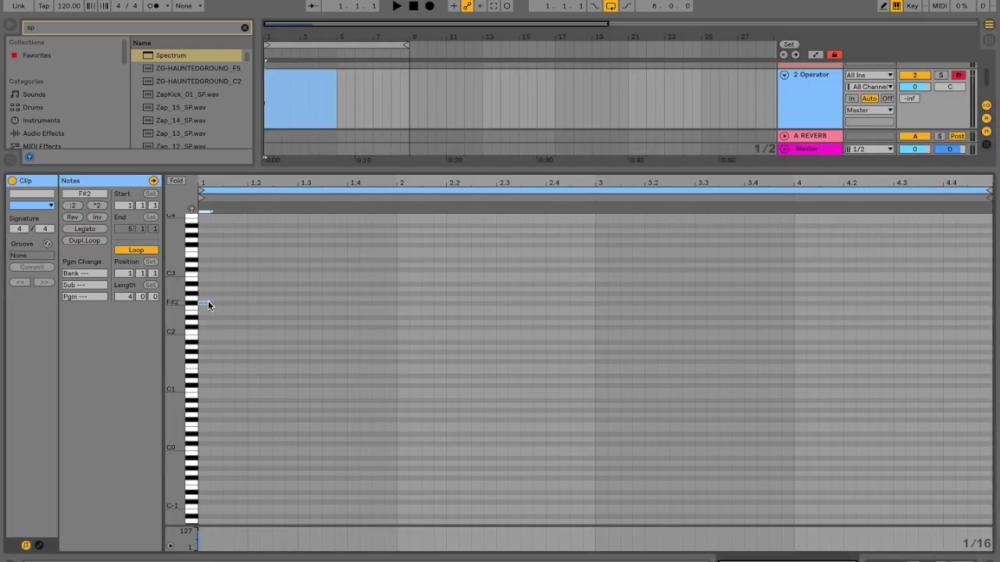
{"action": "left_click", "coordinate": [84, 229]}
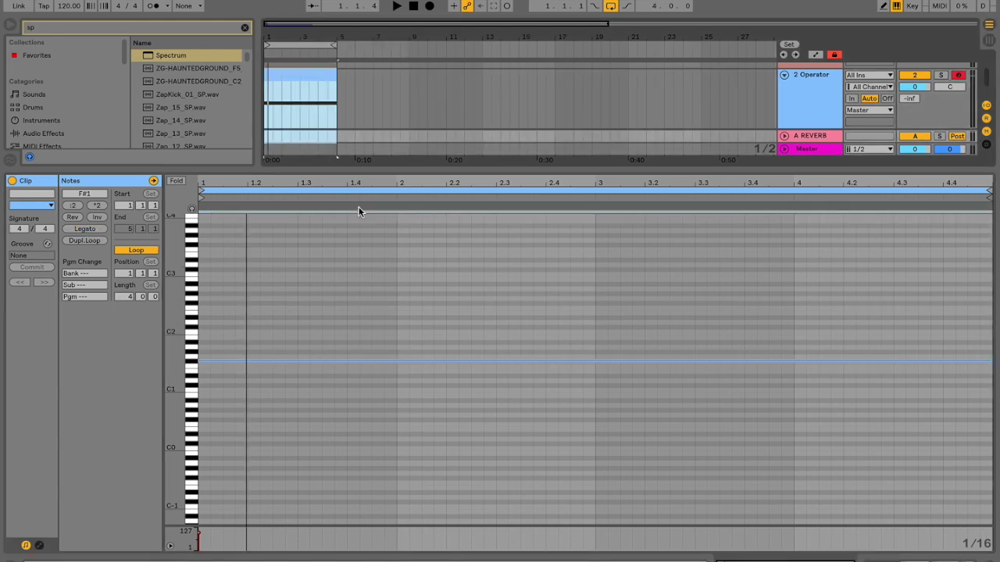
{"action": "key", "text": "shift+Down"}
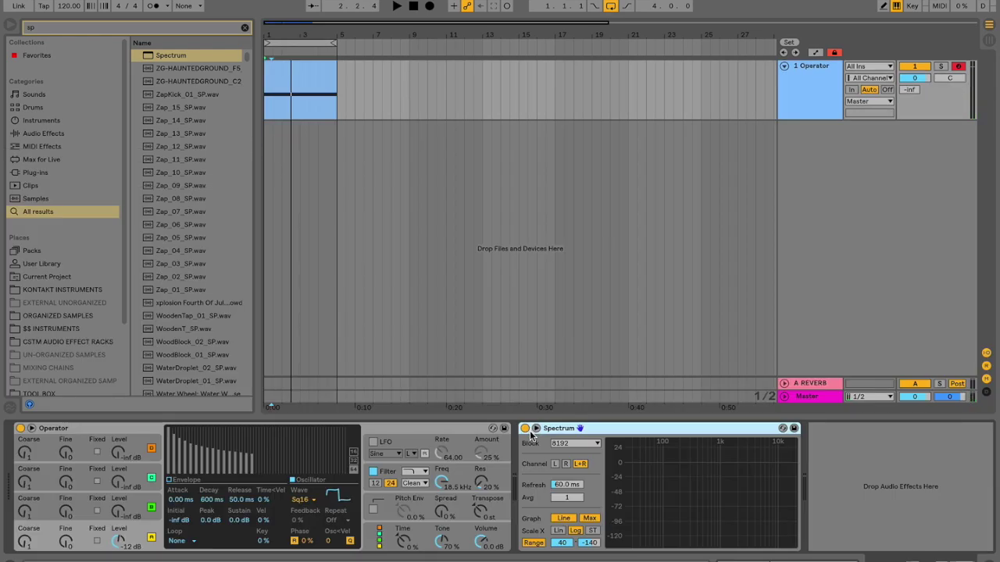
{"action": "key", "text": "space"}
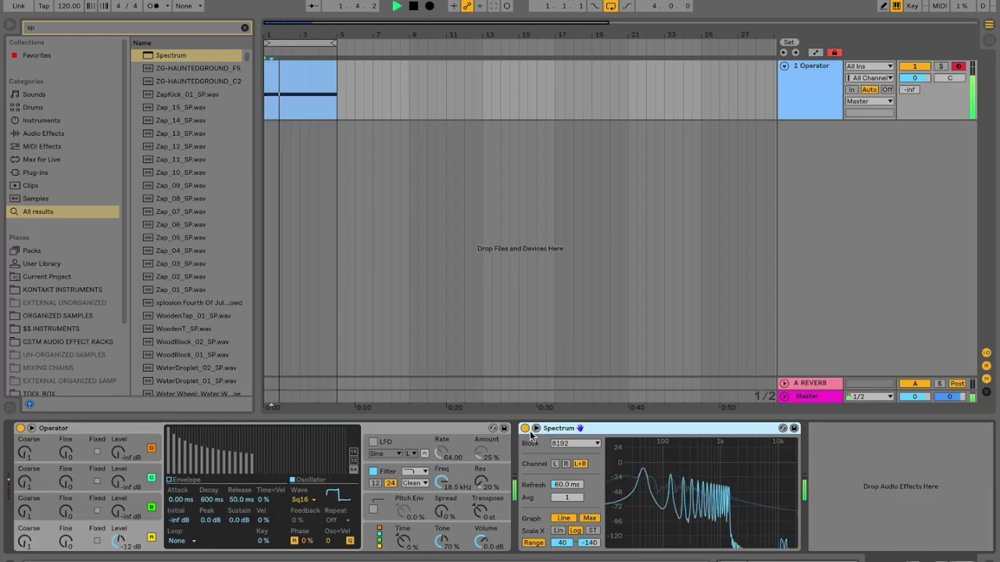
{"action": "key", "text": "space"}
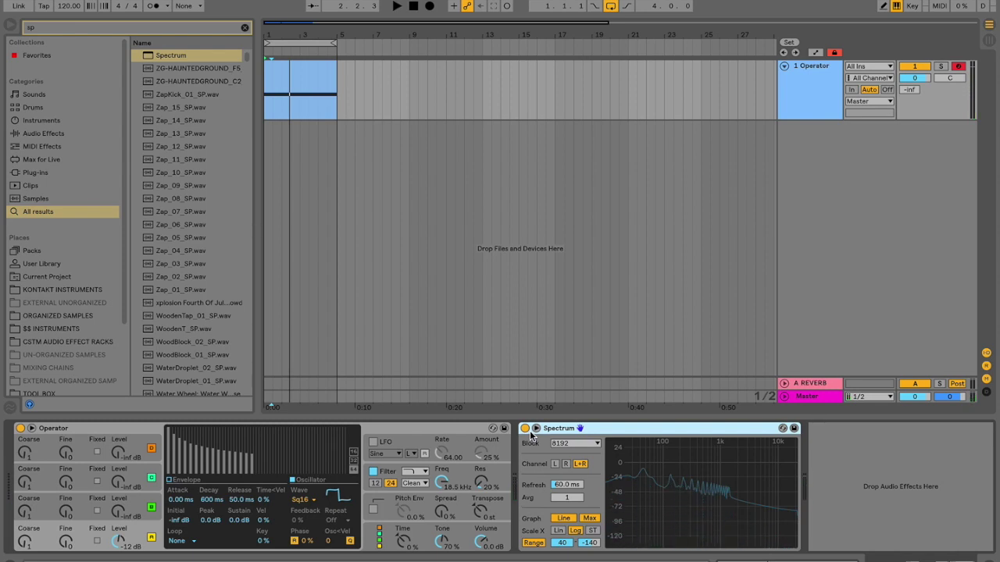
- Insert an EQ Eight between Operator and Spectrum
{"action": "key", "text": "super+f"}
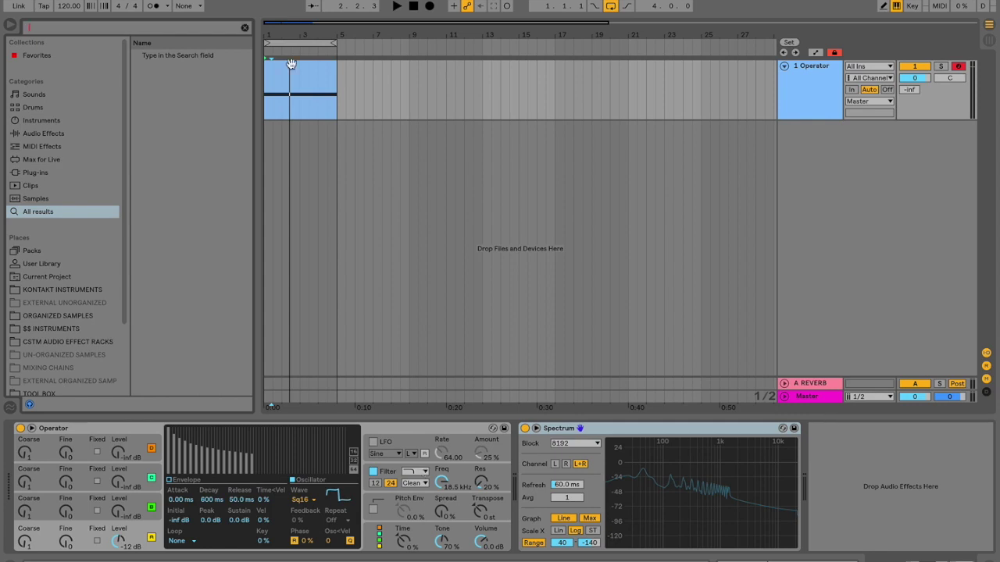
{"action": "key", "text": "space"}
{"action": "key", "text": "space"}
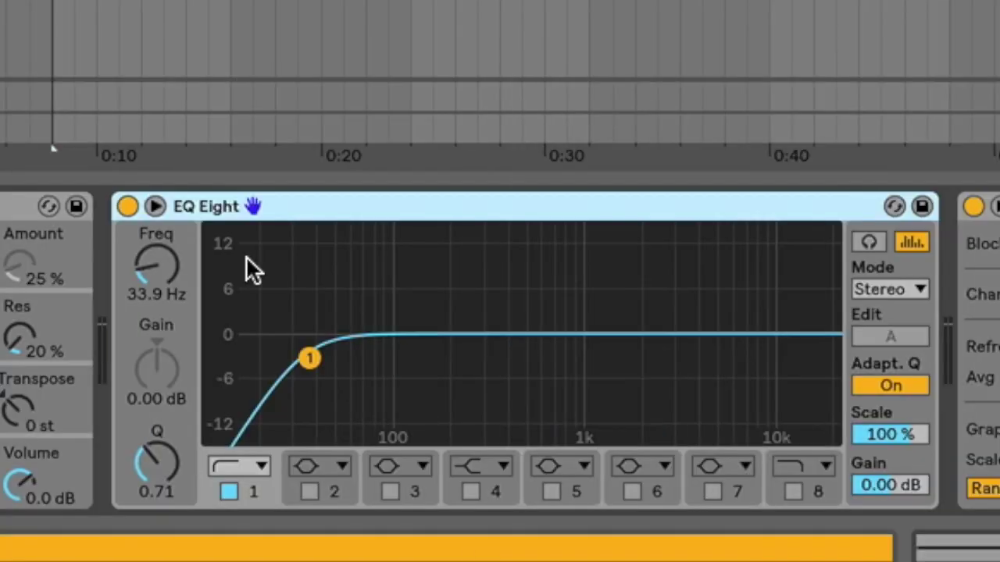
- Turn off EQ Eight band 1, enable band 8 as a low-pass at 177 Hz, and audition the filtered sound
{"action": "left_click", "coordinate": [229, 491]}
{"action": "left_click", "coordinate": [793, 491]}
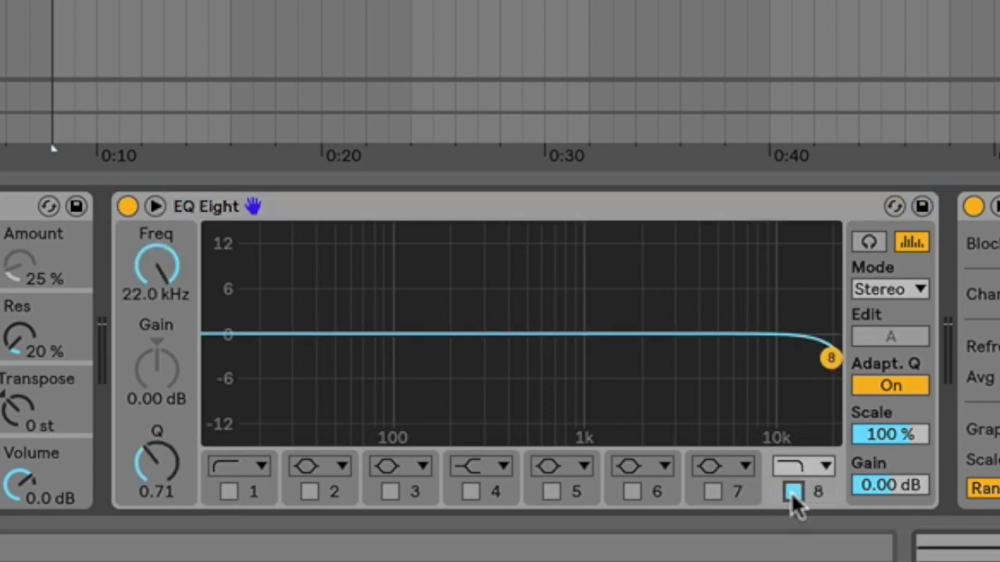
{"action": "left_click_drag", "start_coordinate": [156, 263], "coordinate": [156, 387]}
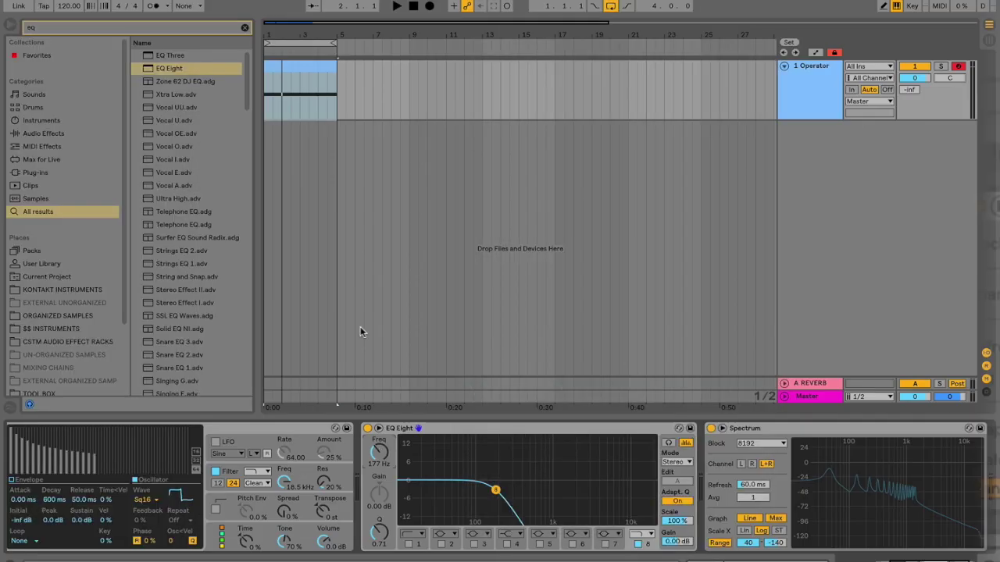
{"action": "key", "text": "space"}
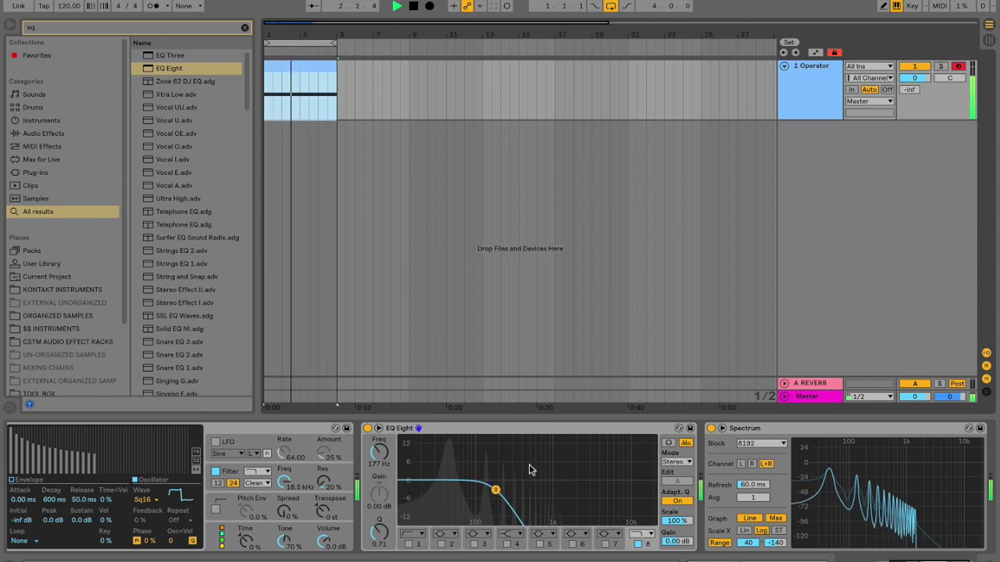
{"action": "key", "text": "space"}
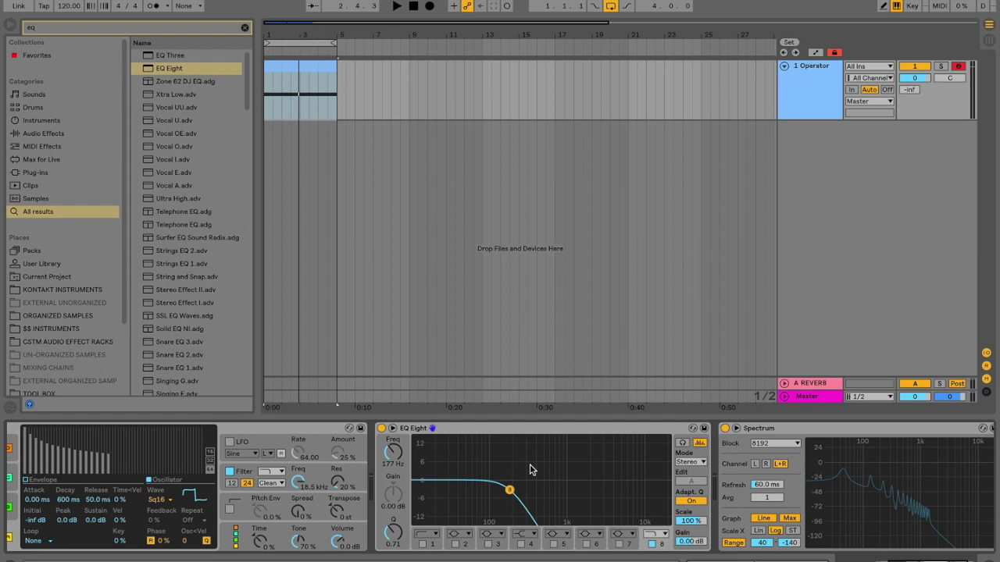
- Add a Saturator between EQ Eight and Spectrum
{"action": "key", "text": "ctrl+f"}
{"action": "type", "text": "sat"}
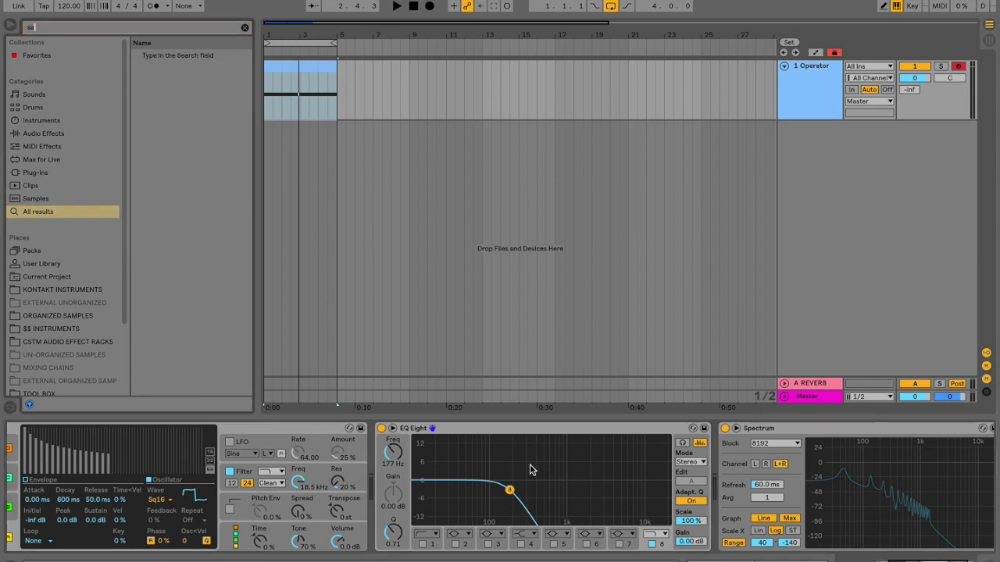
{"action": "key", "text": "Down"}
{"action": "key", "text": "Return"}
{"action": "left_click_drag", "start_coordinate": [777, 433], "coordinate": [497, 469]}
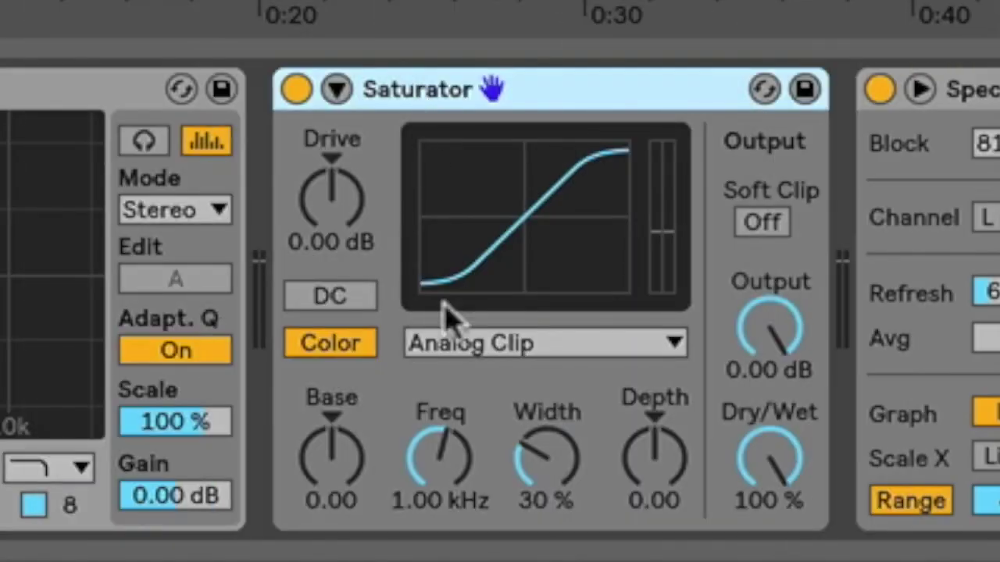
- Set the Saturator to Soft Sine with 1.94 dB drive and 31.7 % Dry/Wet, and audition the result
{"action": "left_click", "coordinate": [499, 500]}
{"action": "left_click", "coordinate": [472, 418]}
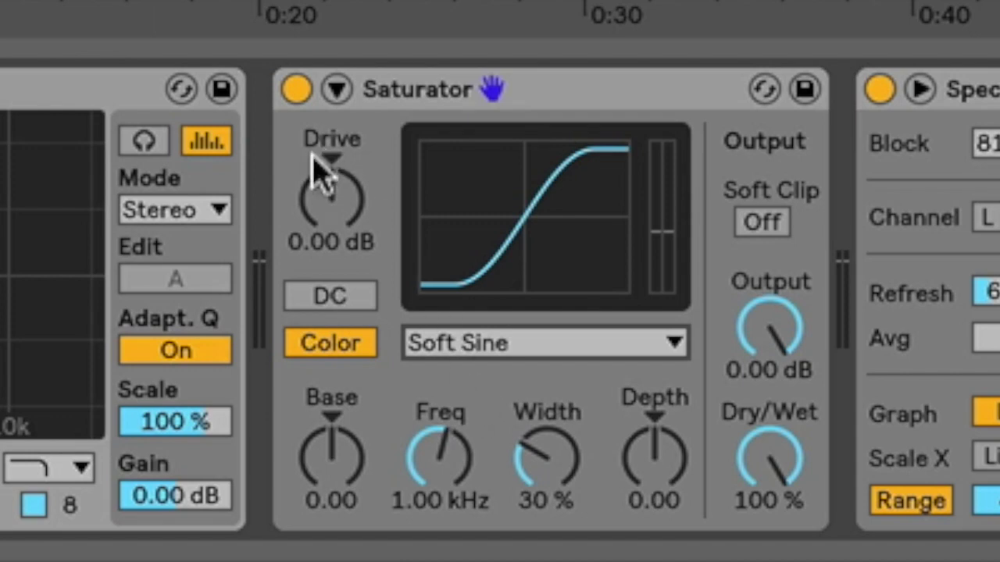
{"action": "left_click_drag", "start_coordinate": [331, 223], "coordinate": [330, 190]}
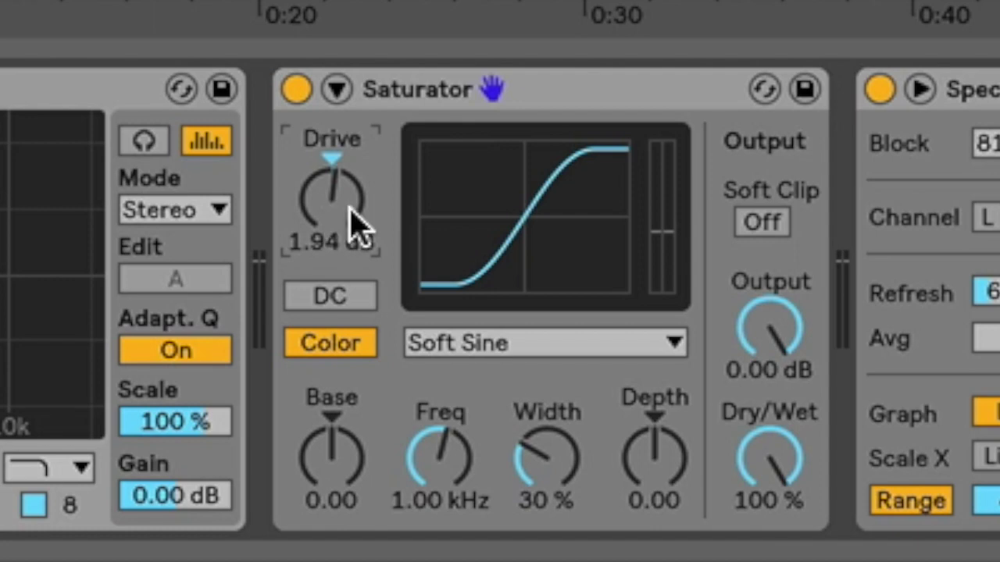
{"action": "left_click", "coordinate": [754, 468]}
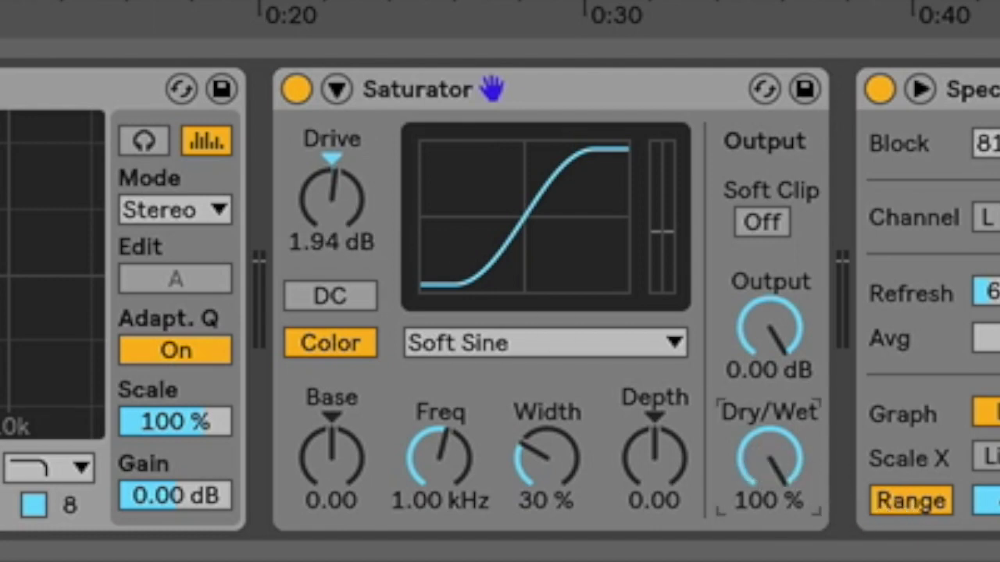
{"action": "left_click_drag", "start_coordinate": [754, 469], "coordinate": [754, 522]}
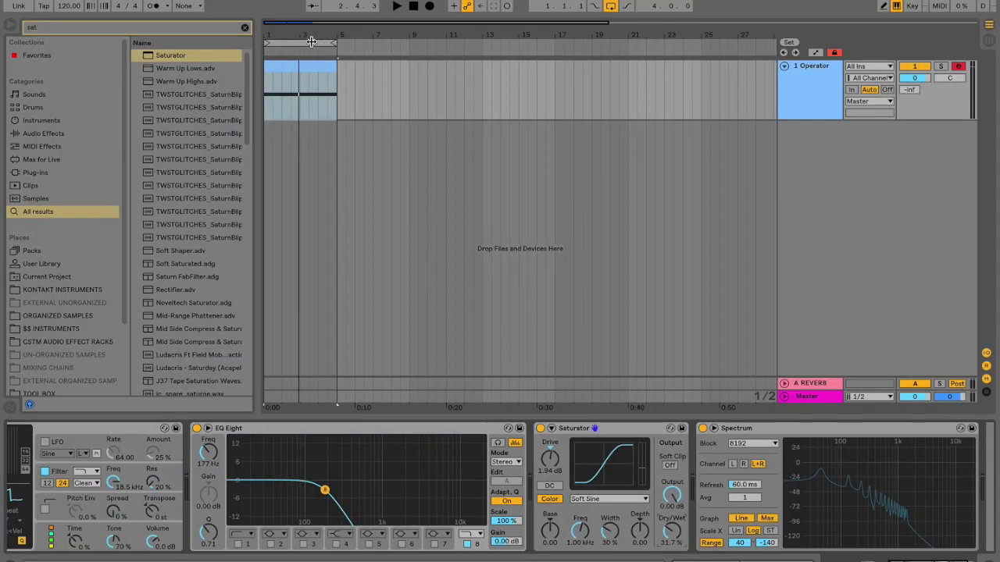
{"action": "key", "text": "space"}
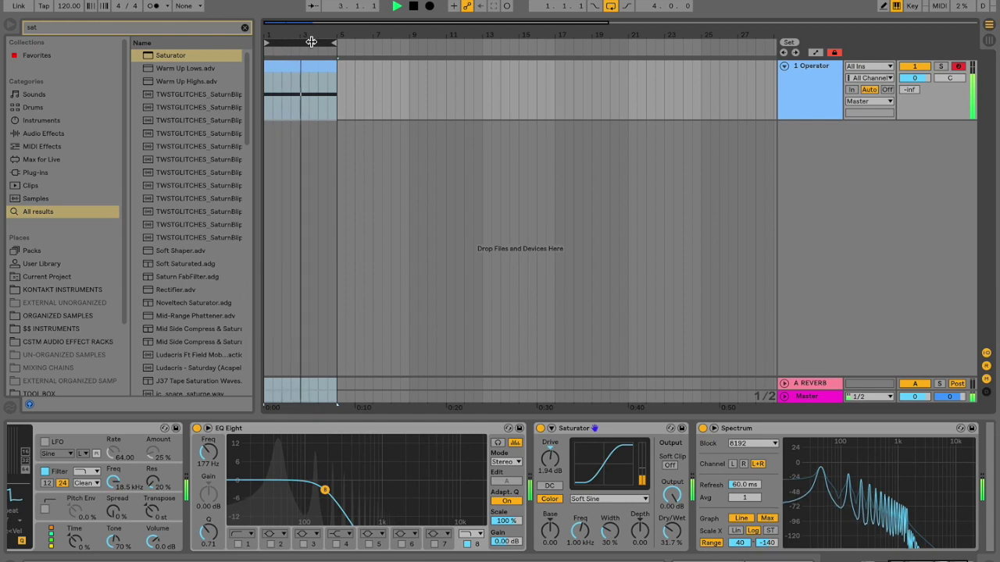
{"action": "key", "text": "space"}
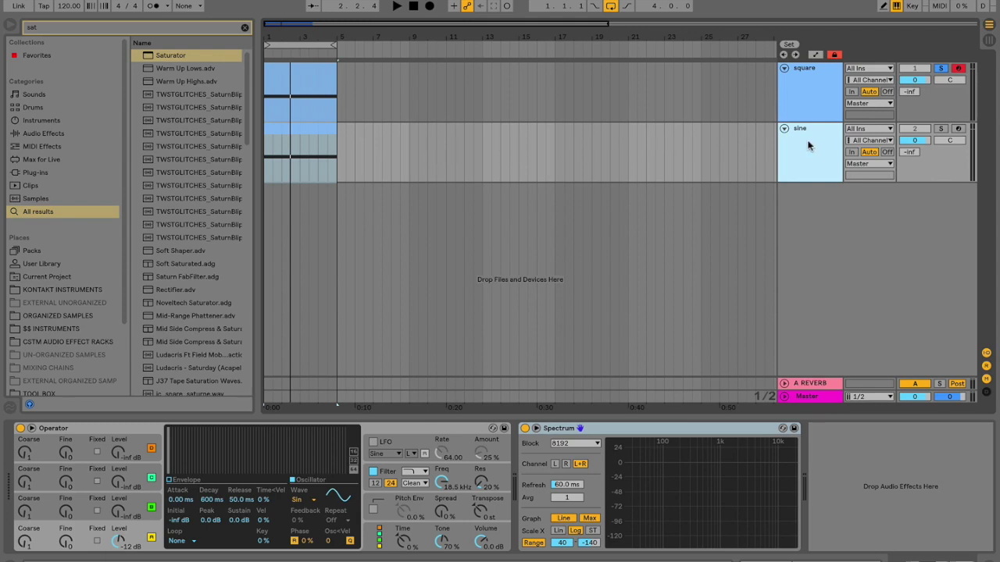
- Compare the sine and square tracks by soloing each during playback, ending with the square track soloed and selected
{"action": "left_click", "coordinate": [941, 130]}
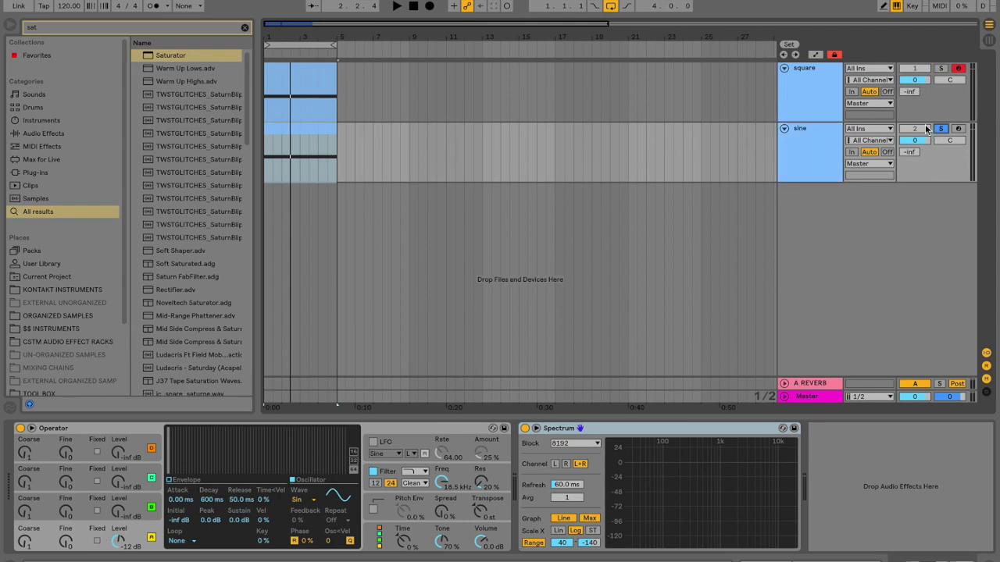
{"action": "key", "text": "space"}
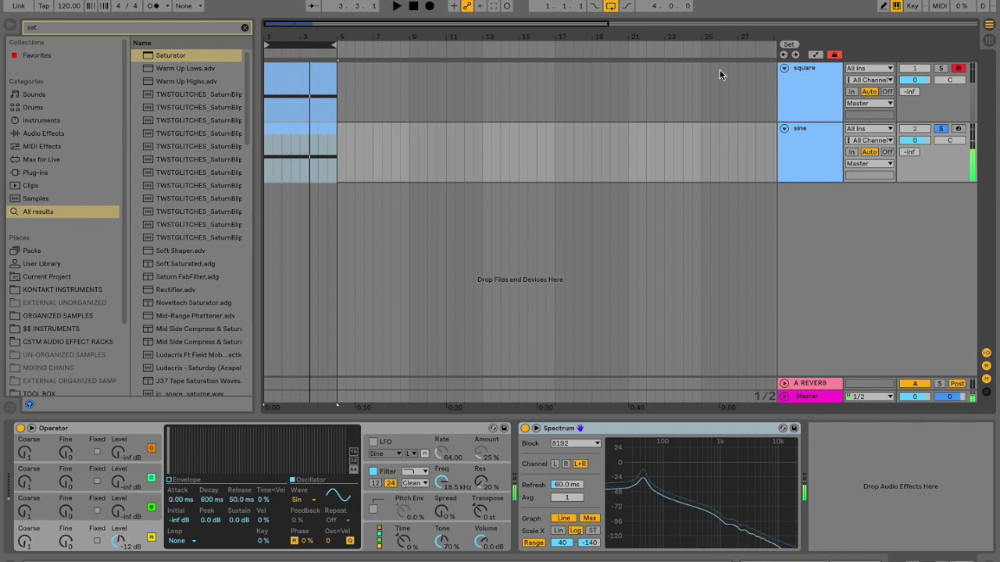
{"action": "left_click", "coordinate": [942, 68]}
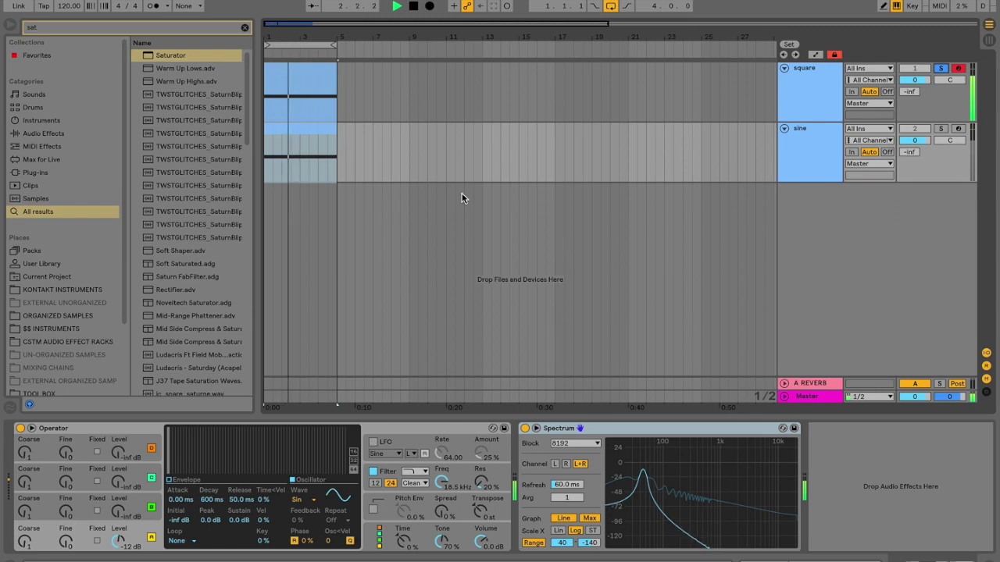
{"action": "key", "text": "space"}
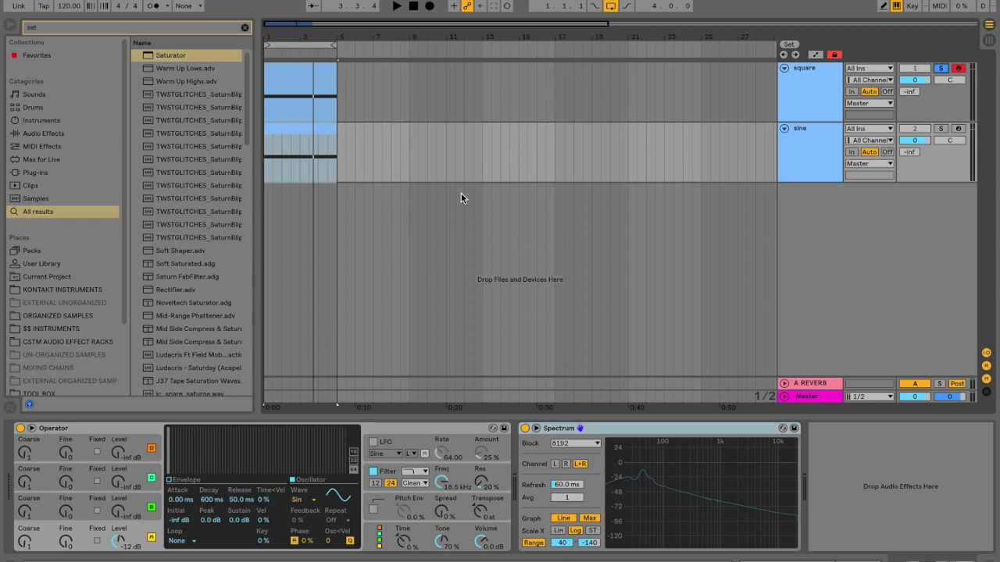
{"action": "key", "text": "Up"}
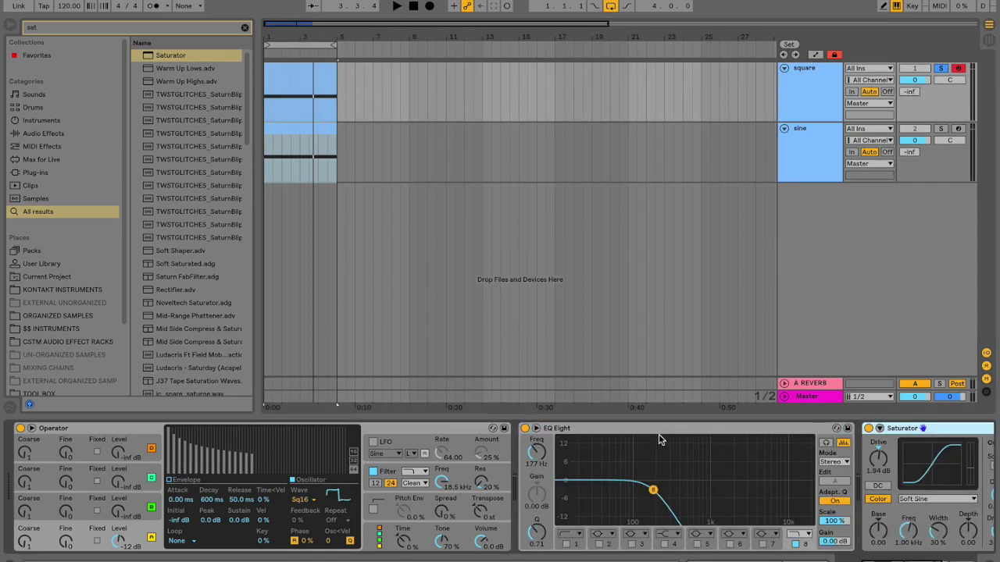